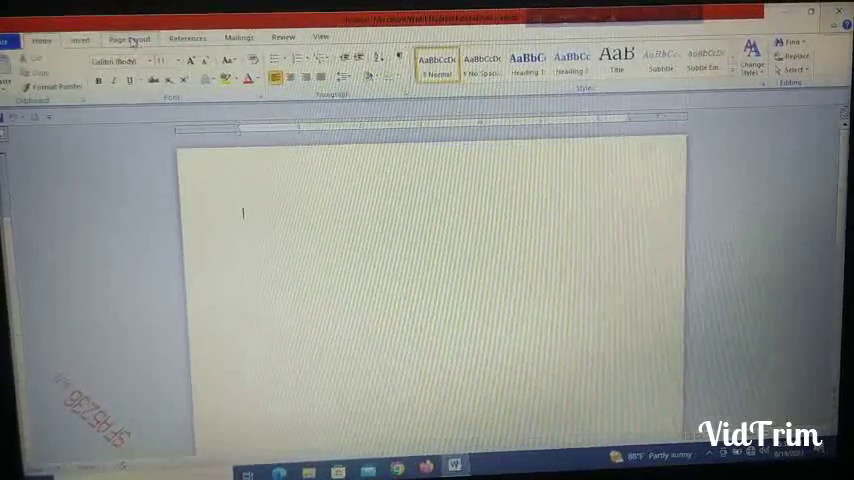
Set the page size to A4 from the Page Layout Size list.
{"action": "left_click", "coordinate": [133, 40]}
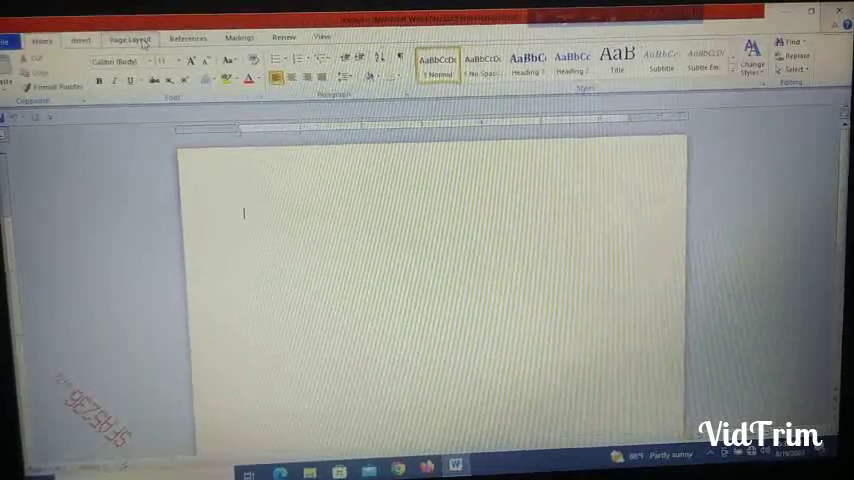
{"action": "left_click", "coordinate": [130, 39]}
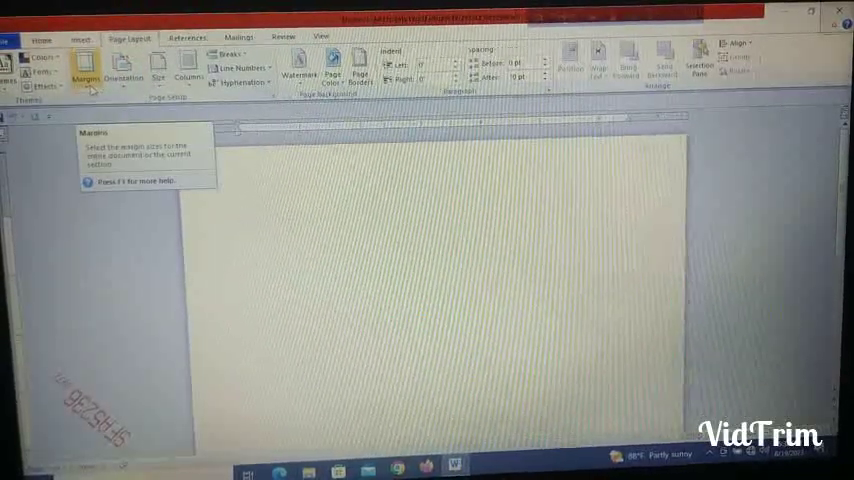
{"action": "left_click", "coordinate": [160, 75]}
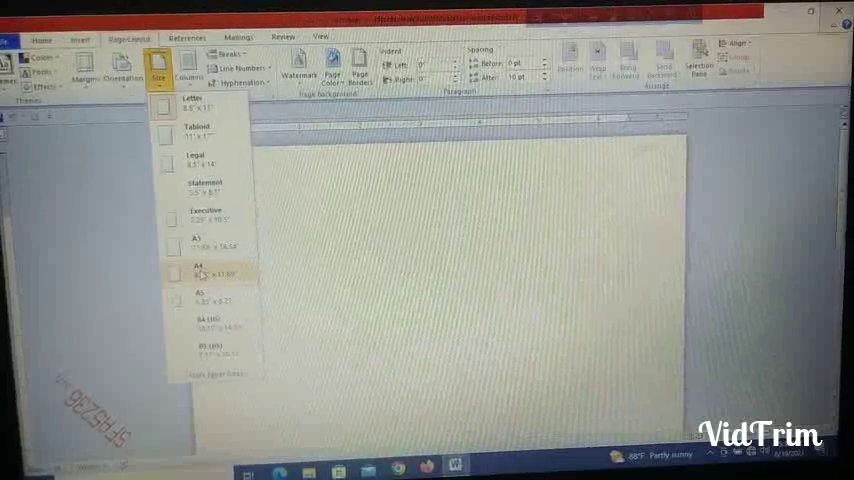
{"action": "left_click", "coordinate": [198, 273]}
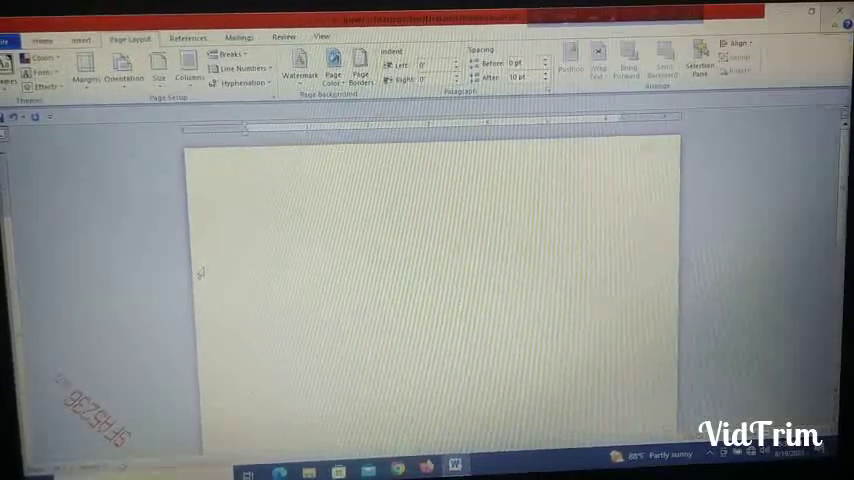
{"action": "left_click", "coordinate": [86, 75]}
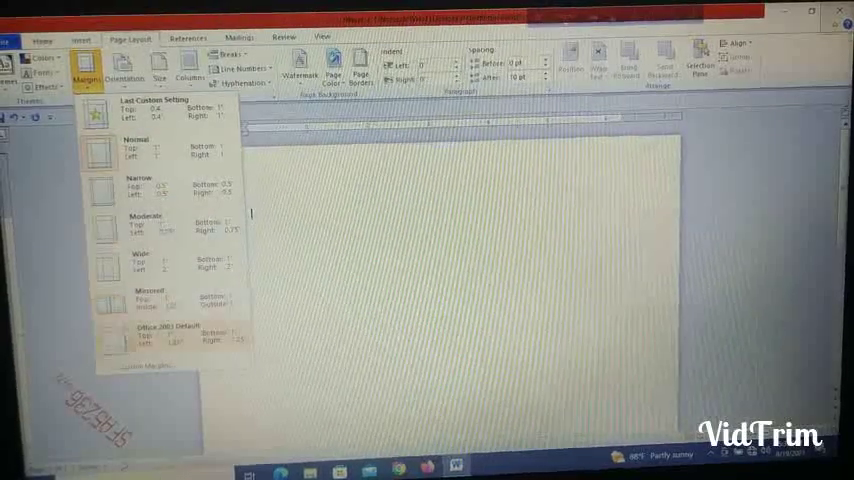
Set custom top and left margins of 0.4 inch in Page Setup.
{"action": "left_click", "coordinate": [135, 148]}
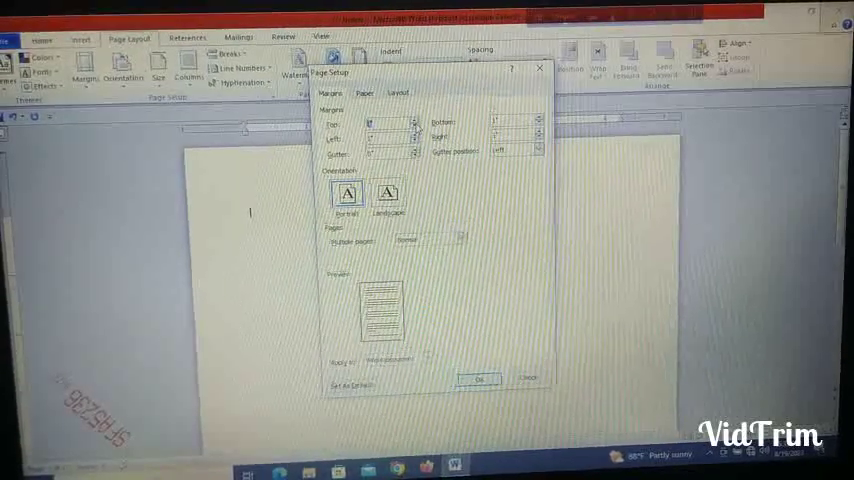
{"action": "left_click", "coordinate": [415, 127]}
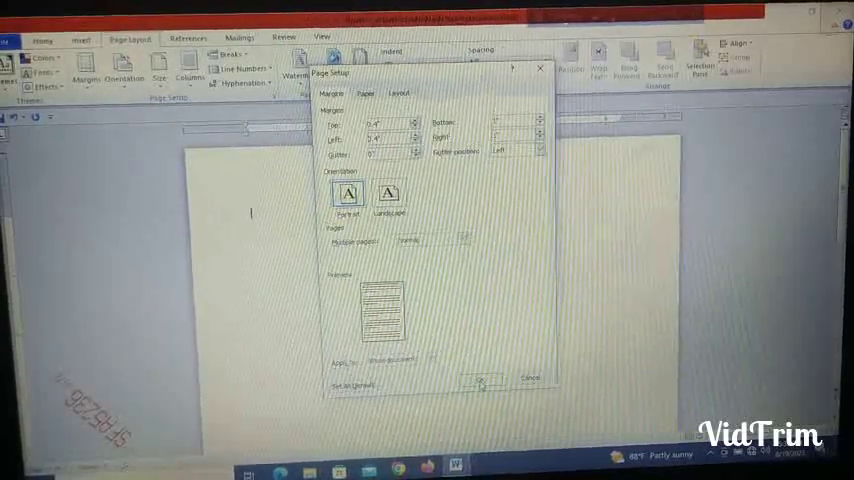
{"action": "left_click", "coordinate": [478, 381]}
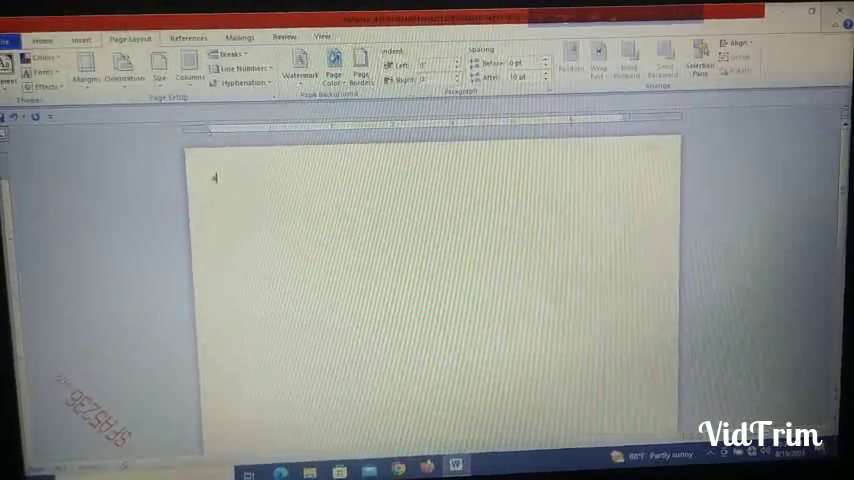
{"action": "type", "text": "as"}
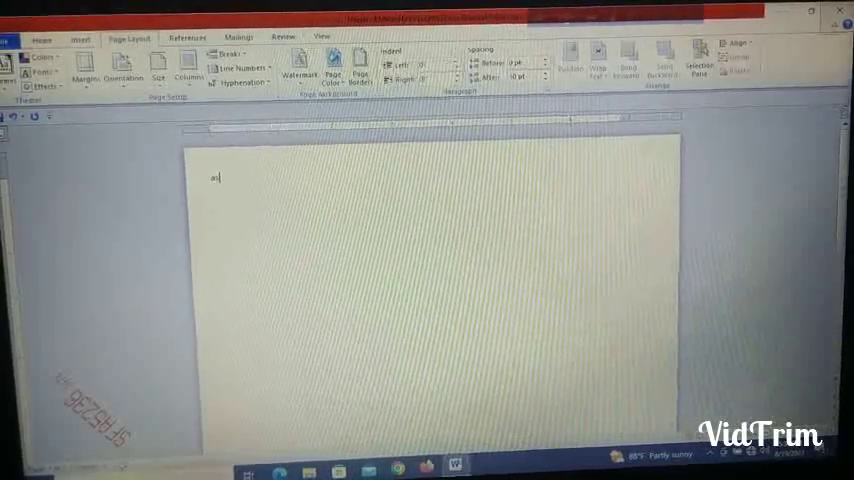
{"action": "type", "text": " a"}
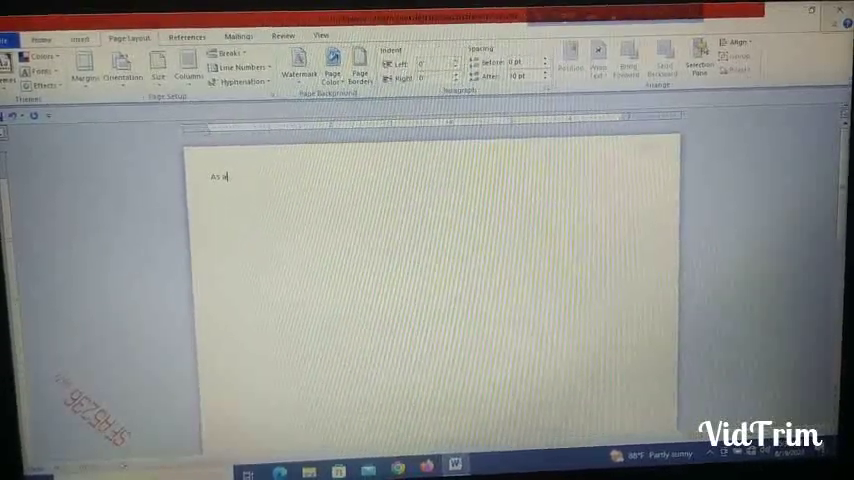
{"action": "type", "text": " st"}
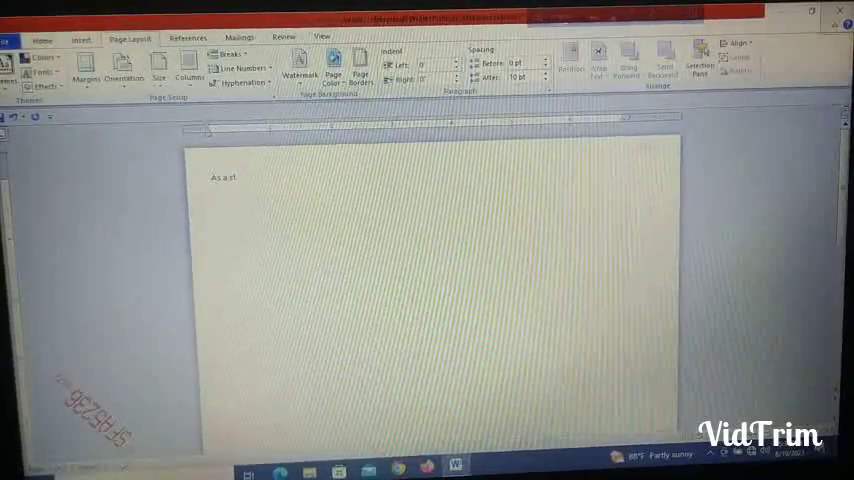
{"action": "type", "text": "ude"}
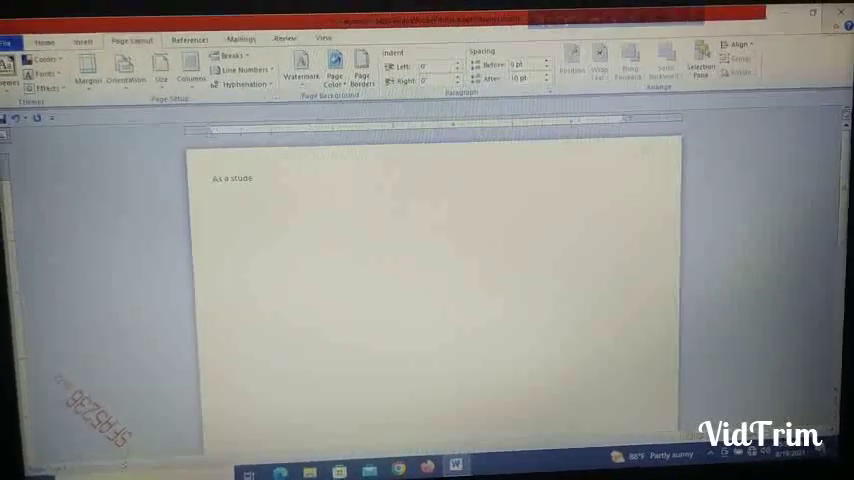
{"action": "type", "text": "nt"}
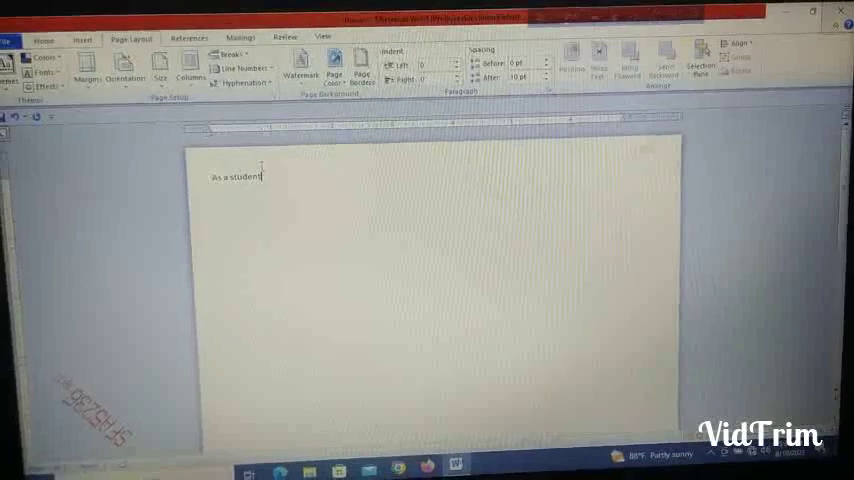
Erase the trial phrase 'As a student' with Backspace.
{"action": "key", "text": "BackSpace"}
{"action": "key", "text": "BackSpace"}
{"action": "key", "text": "BackSpace"}
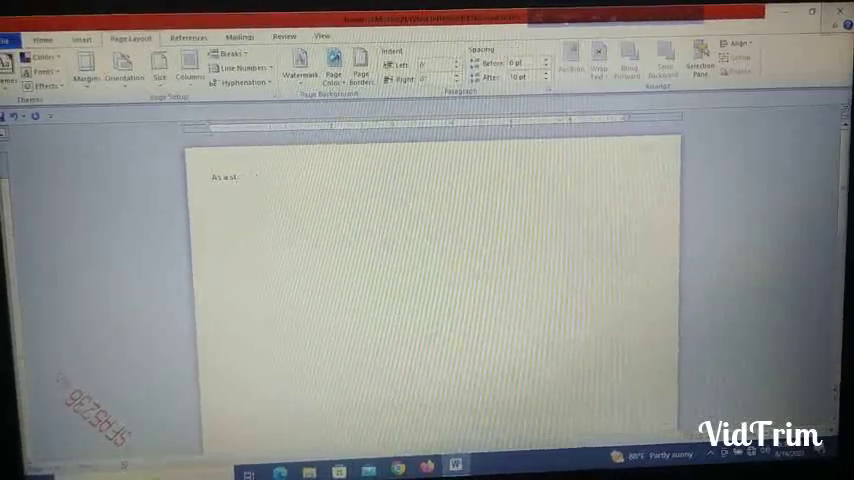
{"action": "key", "text": "BackSpace"}
{"action": "key", "text": "BackSpace"}
{"action": "key", "text": "BackSpace"}
{"action": "key", "text": "BackSpace"}
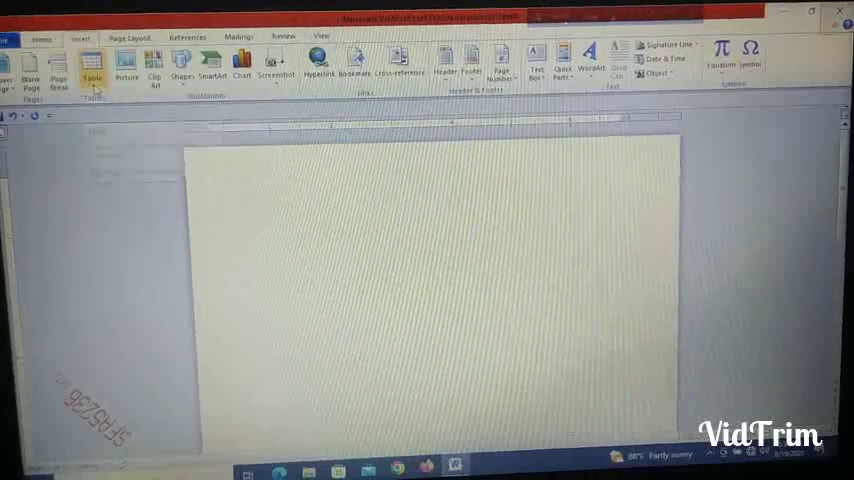
Insert a 7-column by 8-row table from the Table grid.
{"action": "left_click", "coordinate": [93, 78]}
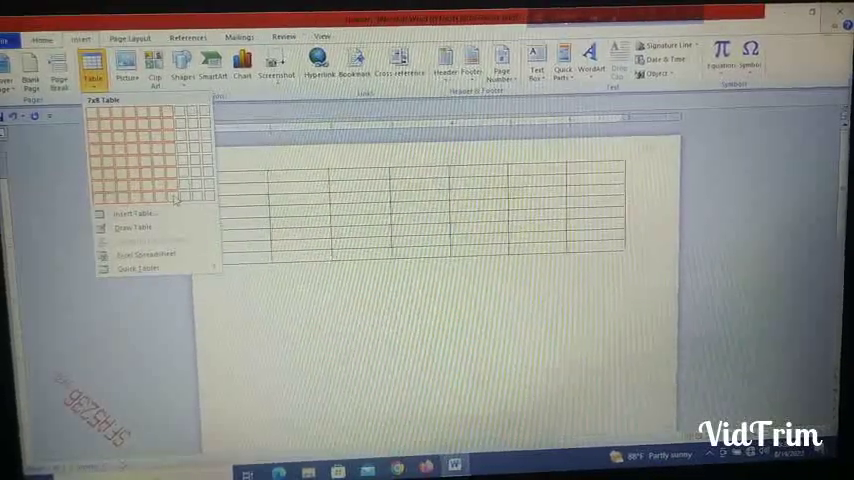
{"action": "left_click", "coordinate": [176, 198]}
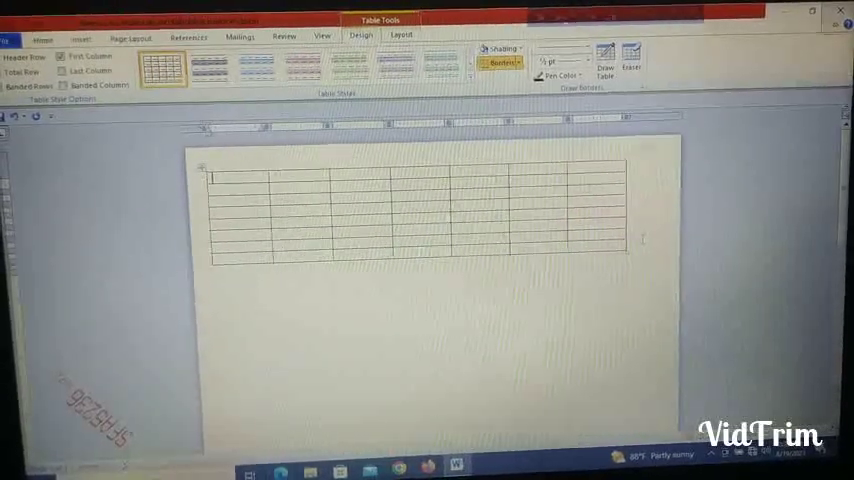
{"action": "mouse_move", "coordinate": [418, 212]}
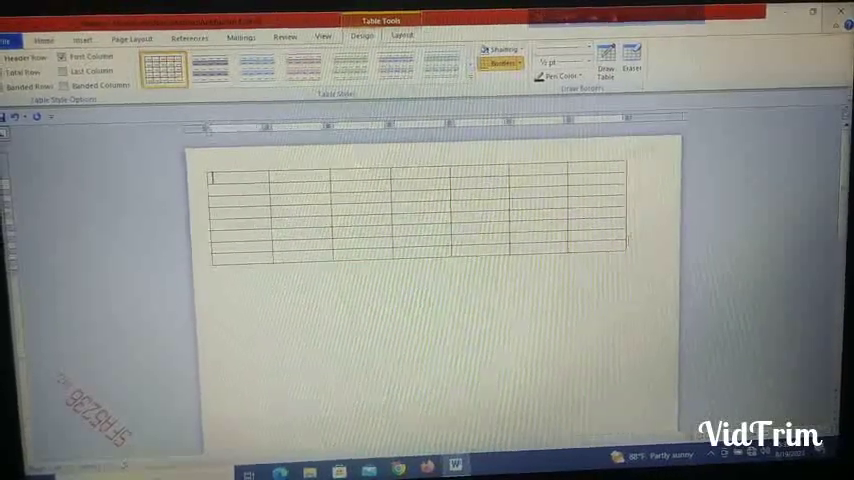
Add a row below the table's last row and drag the first column narrower.
{"action": "left_click", "coordinate": [630, 244]}
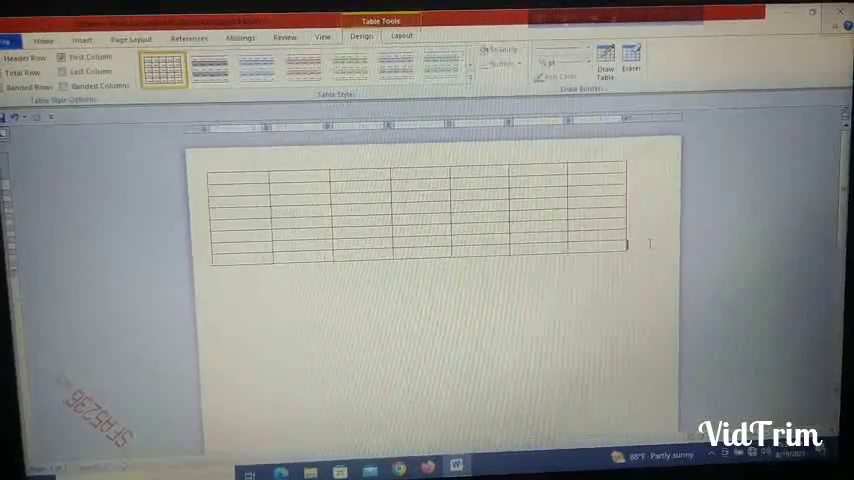
{"action": "key", "text": "Return"}
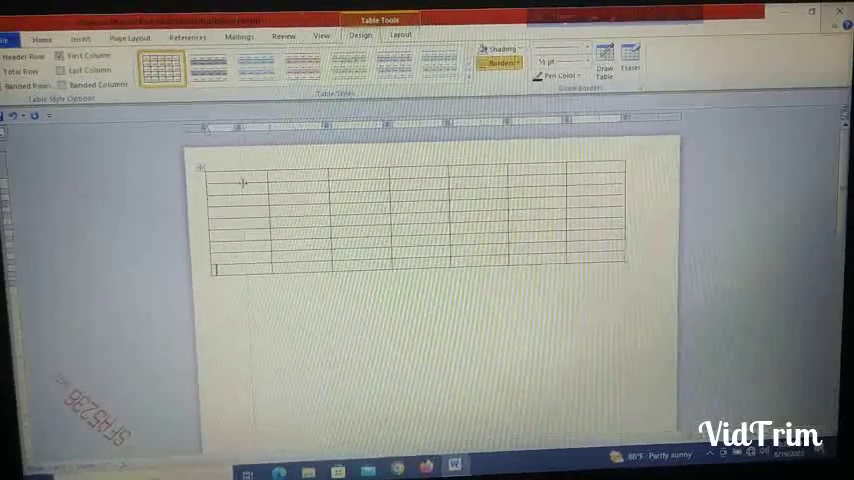
{"action": "left_click_drag", "start_coordinate": [268, 183], "coordinate": [242, 185]}
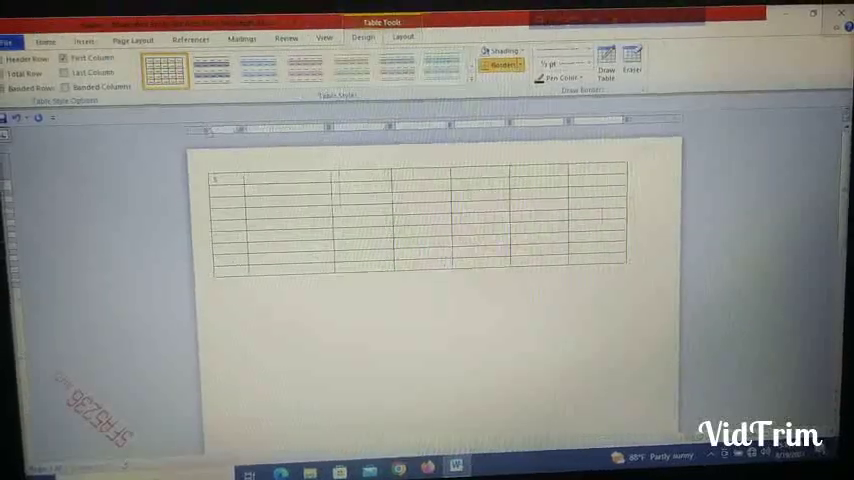
{"action": "type", "text": "1"}
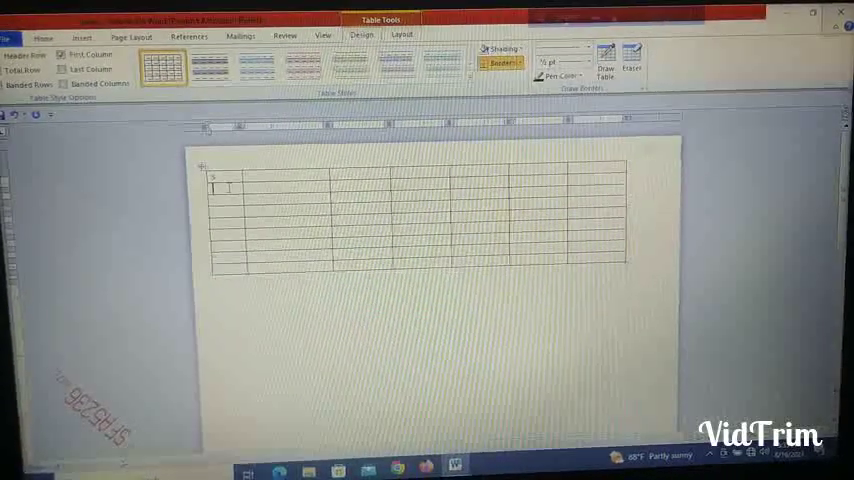
{"action": "type", "text": "2"}
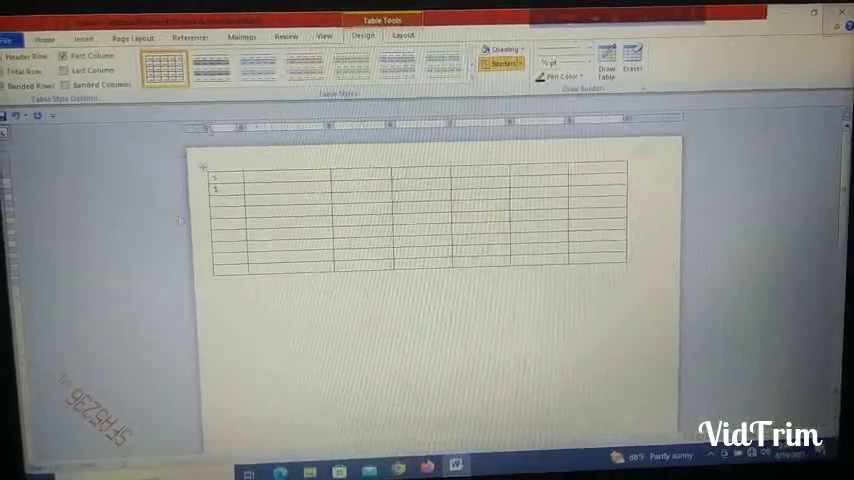
Step down the first column entering serial numbers, then add and undo an extra bottom row.
{"action": "key", "text": "Down"}
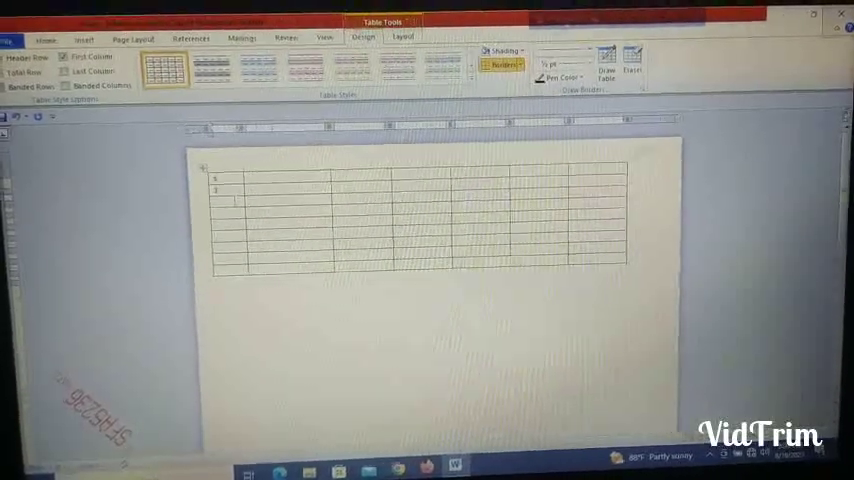
{"action": "type", "text": "2"}
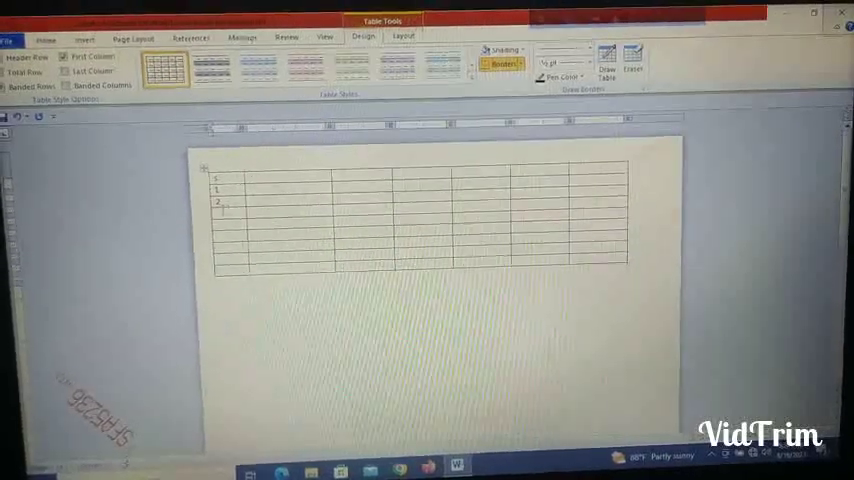
{"action": "type", "text": "3"}
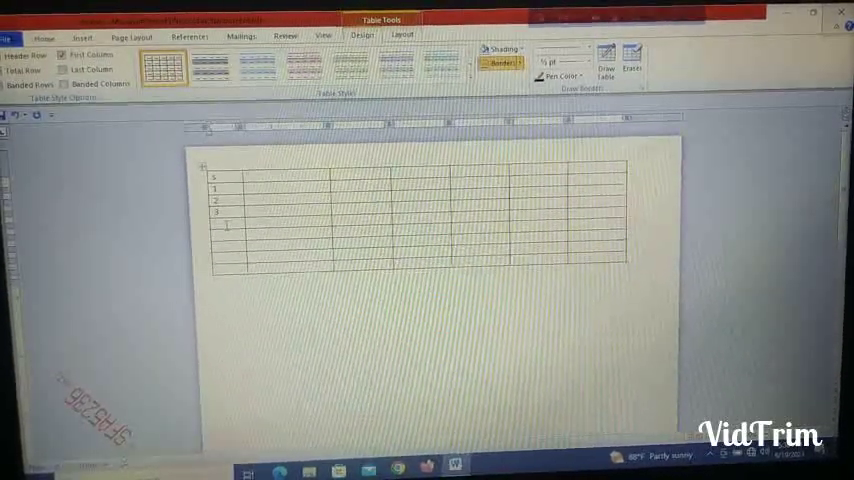
{"action": "type", "text": "4"}
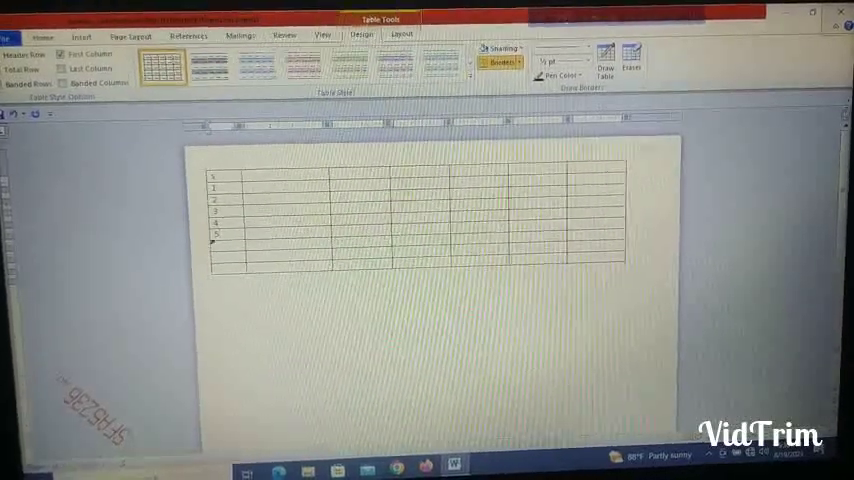
{"action": "type", "text": "6"}
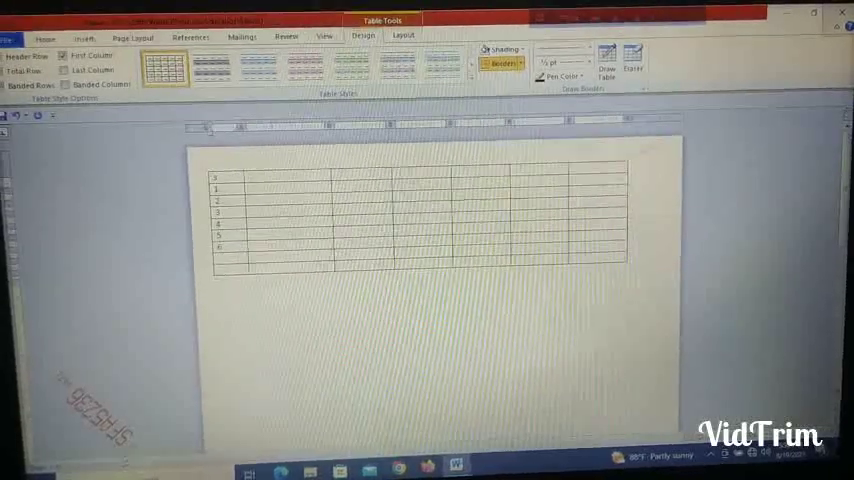
{"action": "key", "text": "Down"}
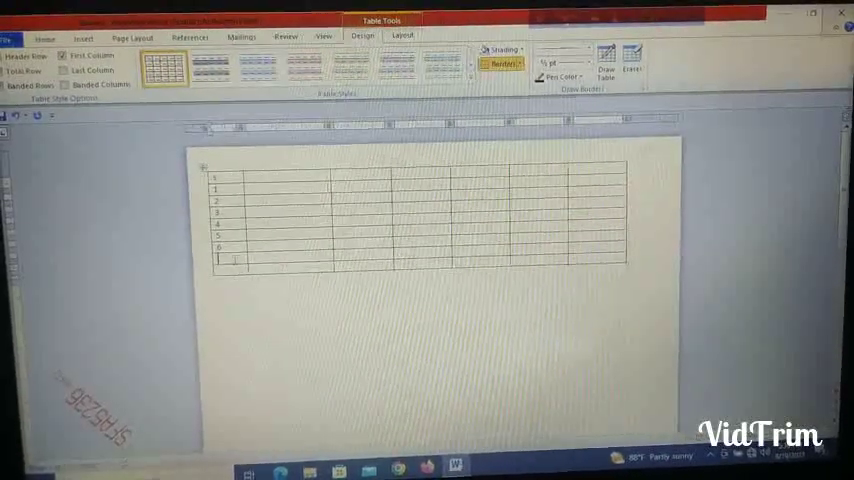
{"action": "type", "text": "7"}
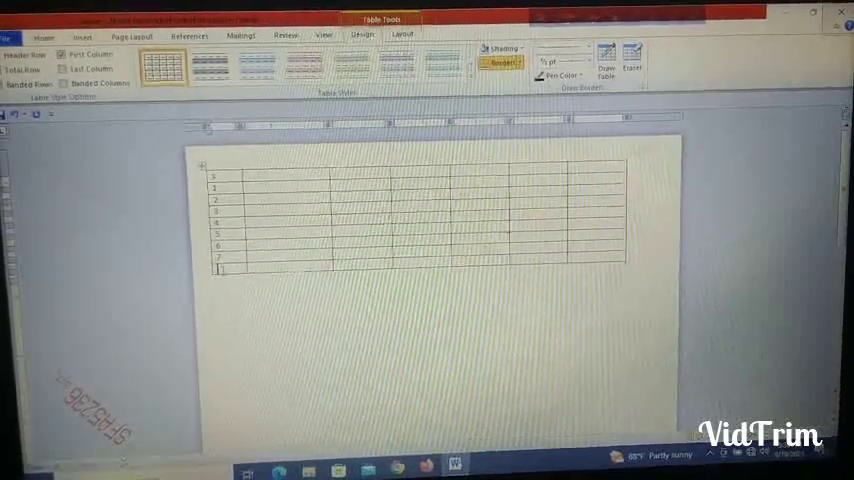
{"action": "type", "text": "8"}
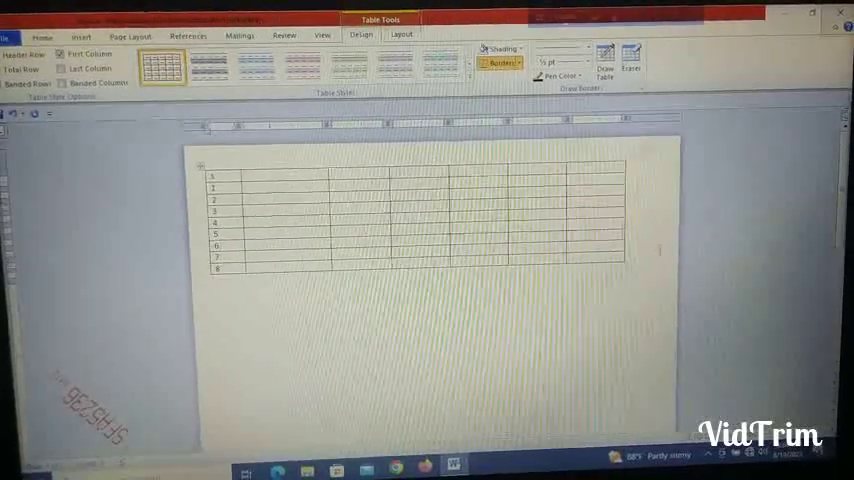
{"action": "left_click", "coordinate": [631, 259]}
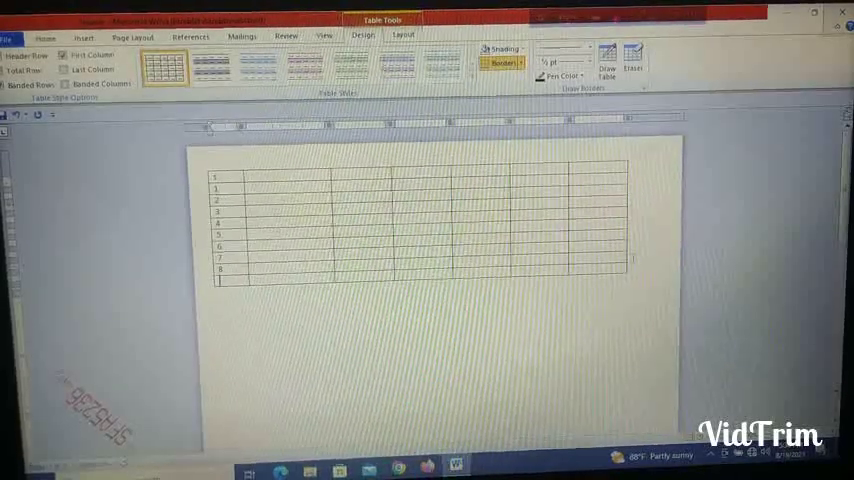
{"action": "type", "text": "9"}
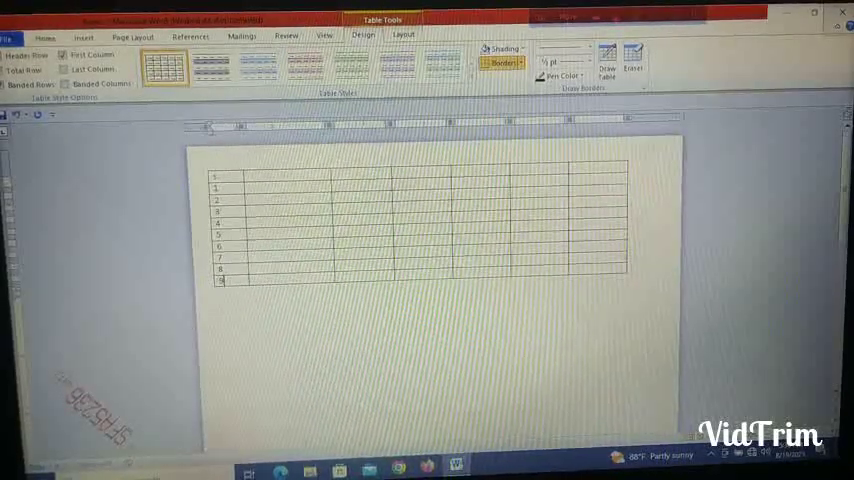
{"action": "left_click", "coordinate": [630, 268]}
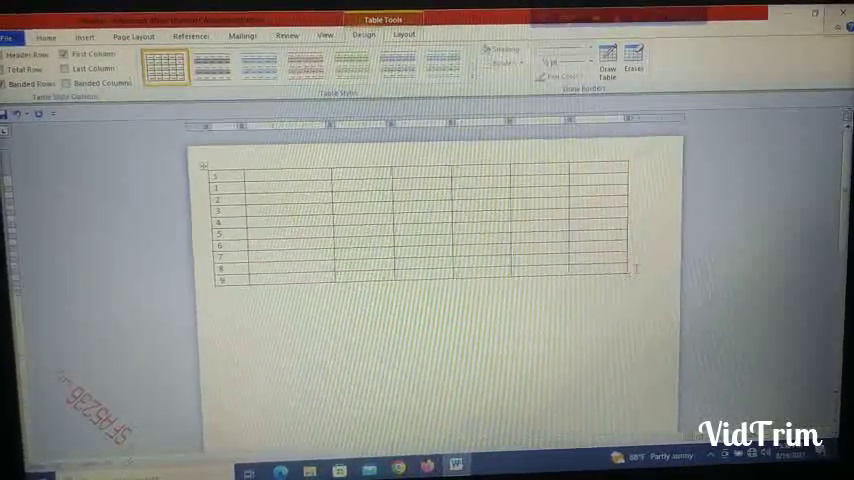
{"action": "key", "text": "Return"}
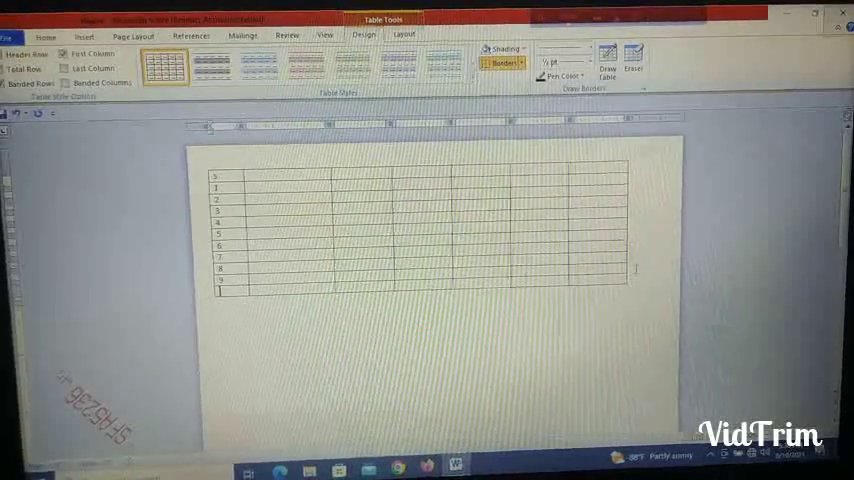
{"action": "key", "text": "ctrl+z"}
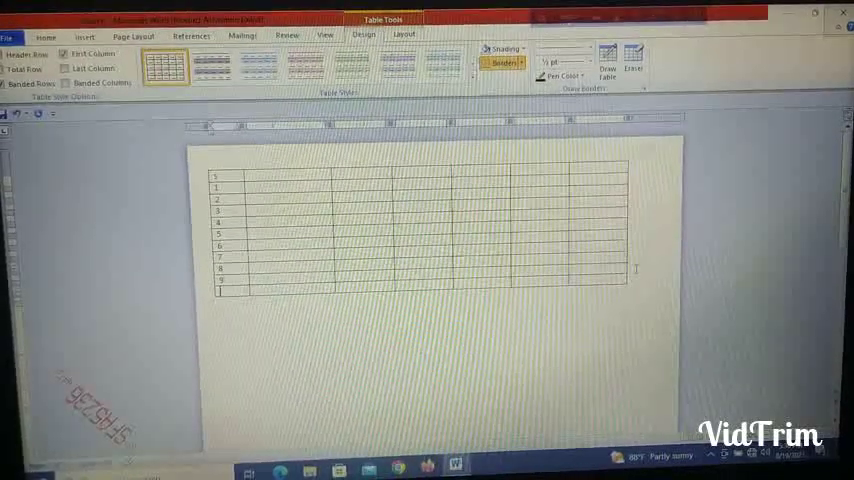